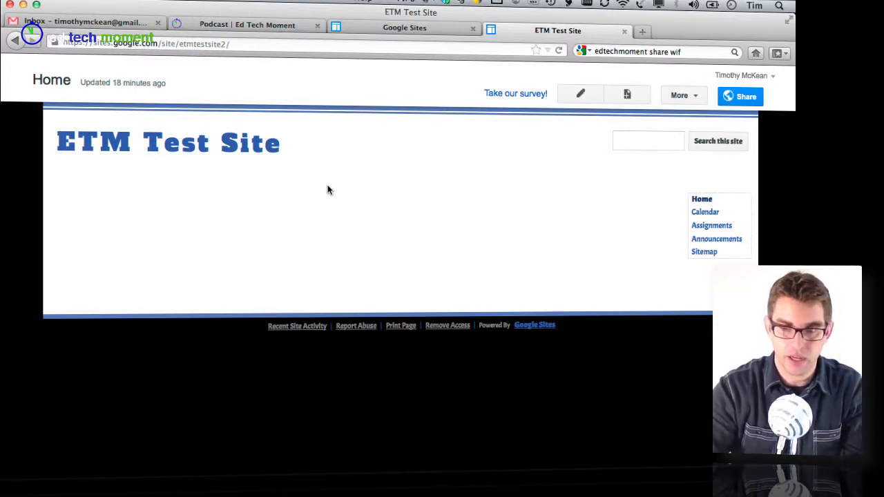
# In the site layout's header configuration, choose a custom logo and attach Ed tech Moment logo.png from the Desktop.
pyautogui.click(695, 95)
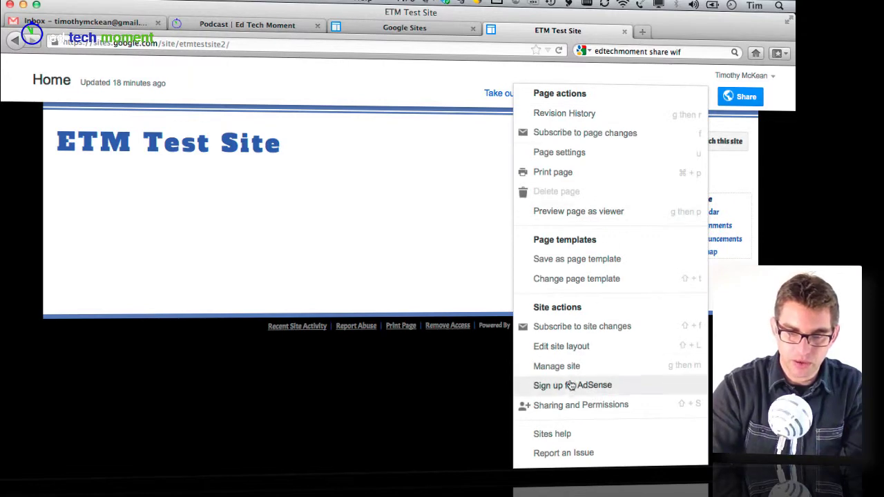
pyautogui.click(559, 347)
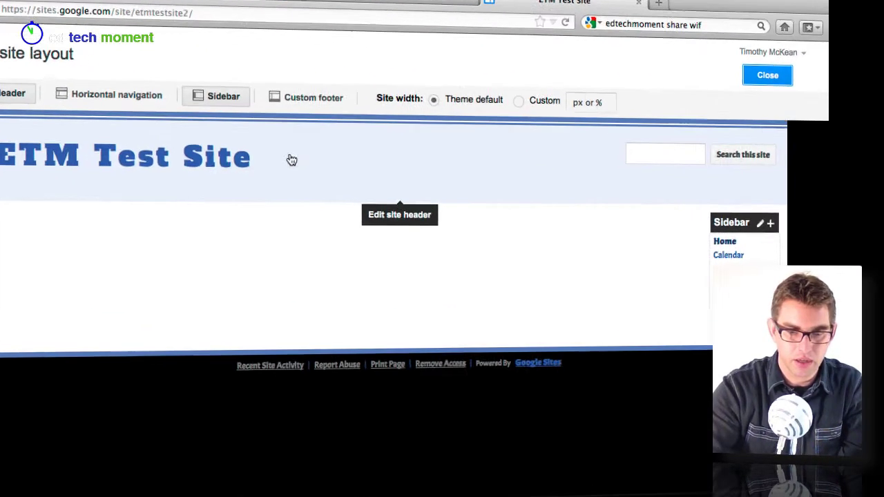
pyautogui.click(316, 167)
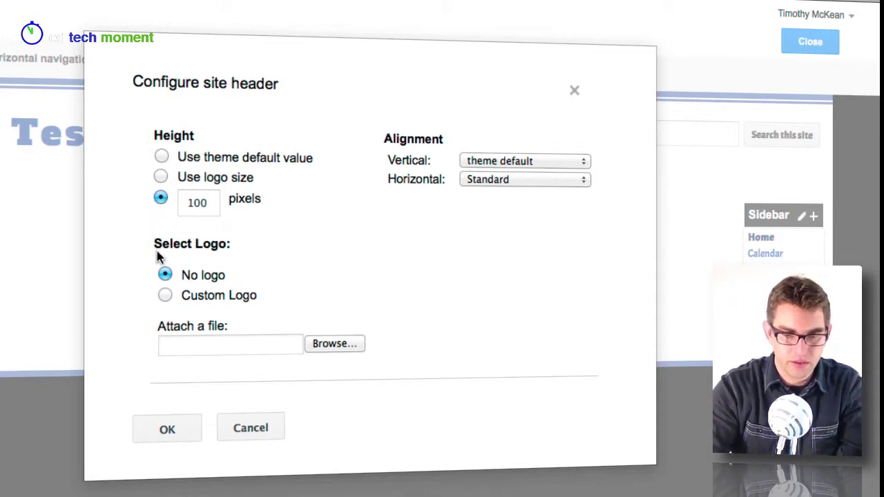
pyautogui.click(165, 296)
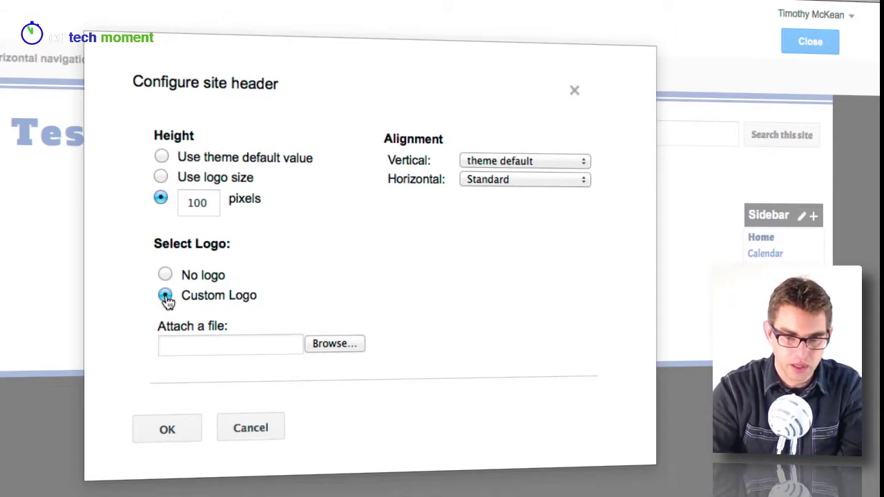
pyautogui.click(339, 343)
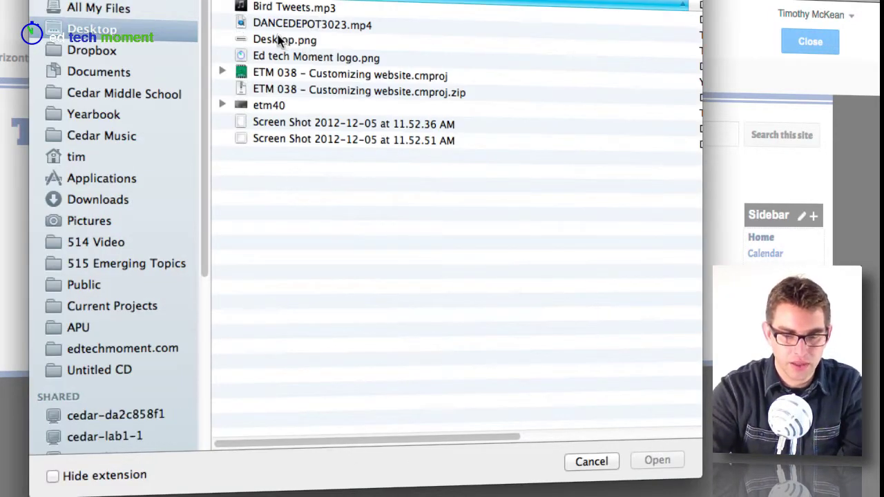
pyautogui.click(293, 57)
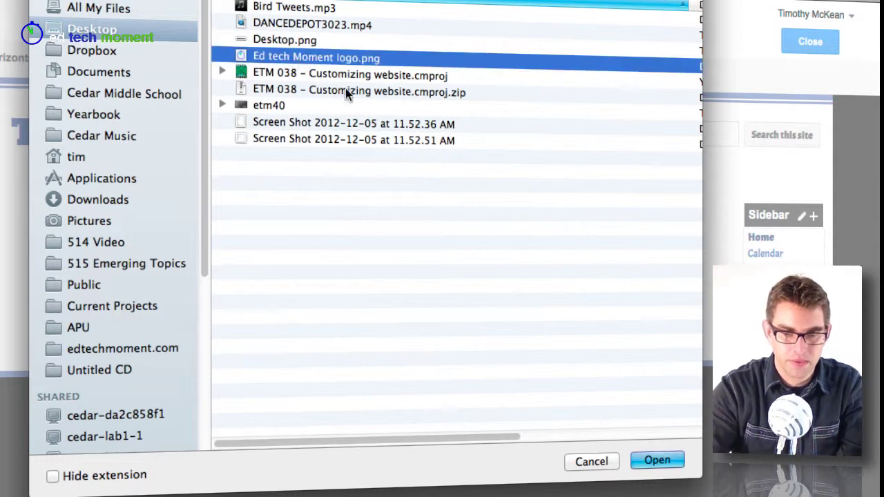
pyautogui.click(656, 461)
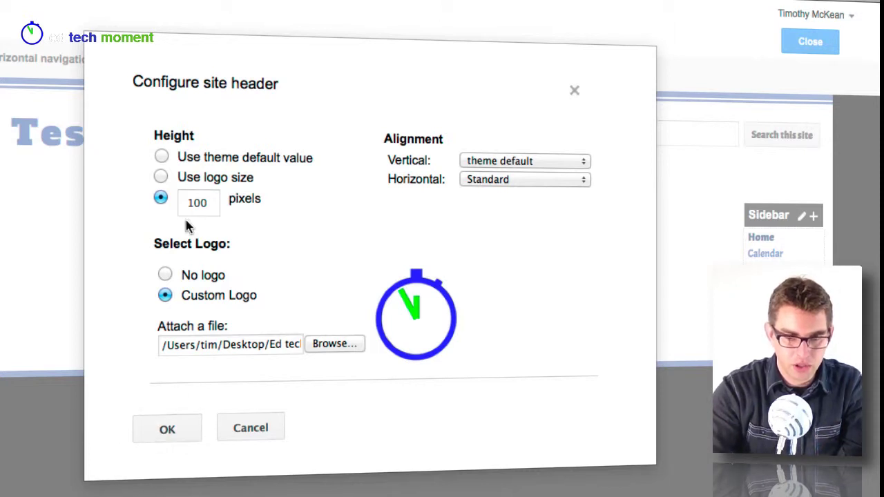
# Set the header height to use the logo size, apply it, and close the site layout editor.
pyautogui.click(161, 178)
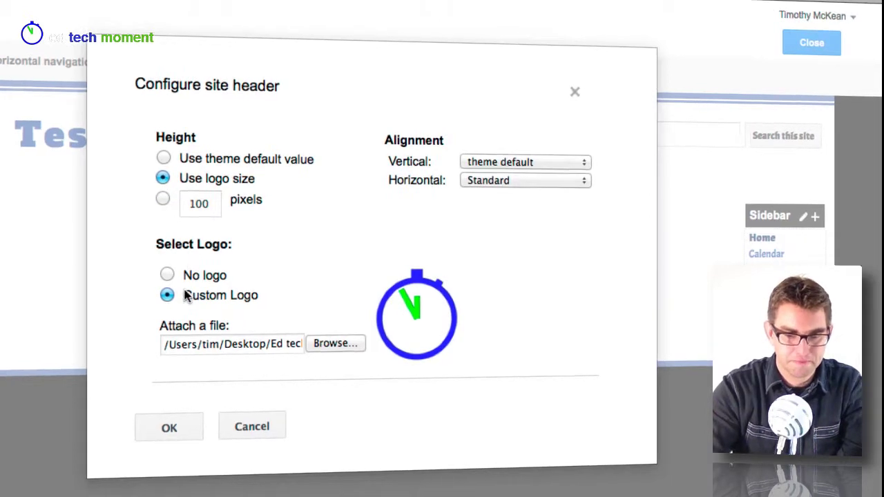
pyautogui.click(167, 429)
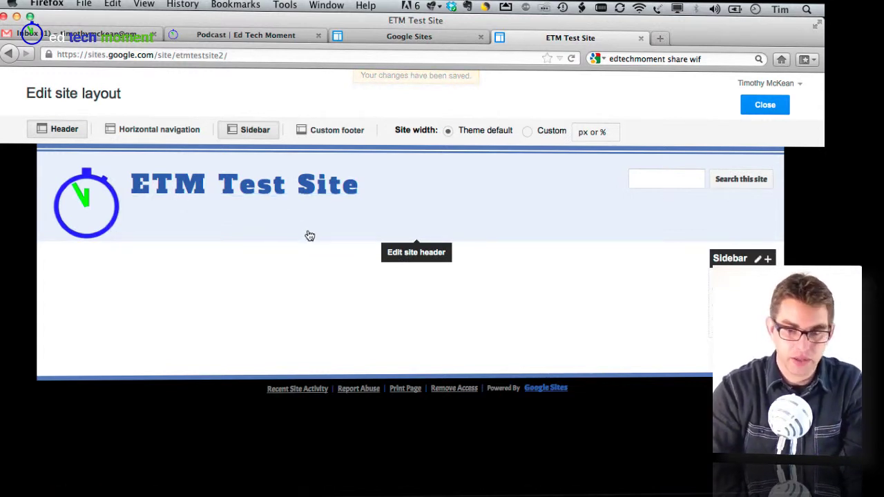
pyautogui.click(764, 105)
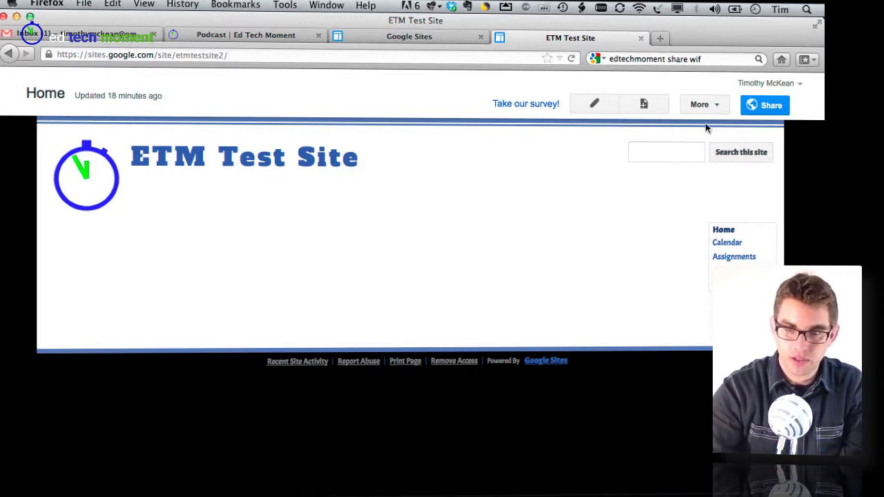
# In the site's Colors and Fonts settings, set a custom site header background image using Desktop.png.
pyautogui.click(704, 105)
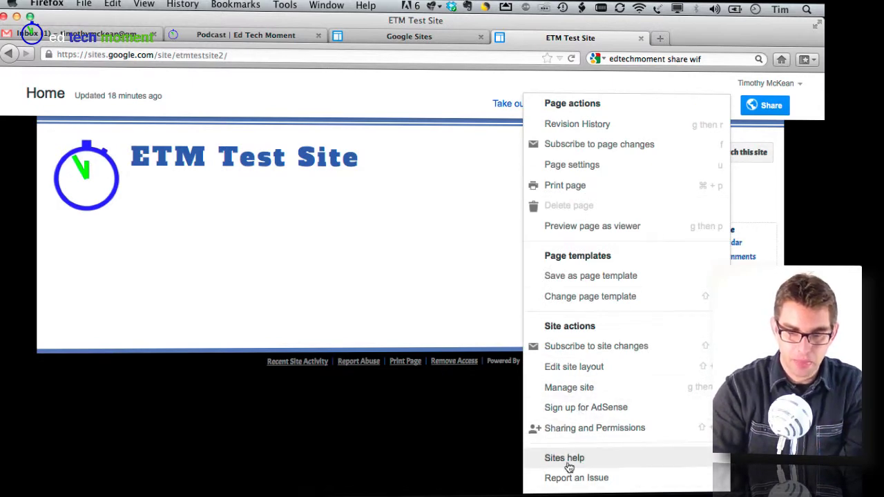
pyautogui.click(565, 387)
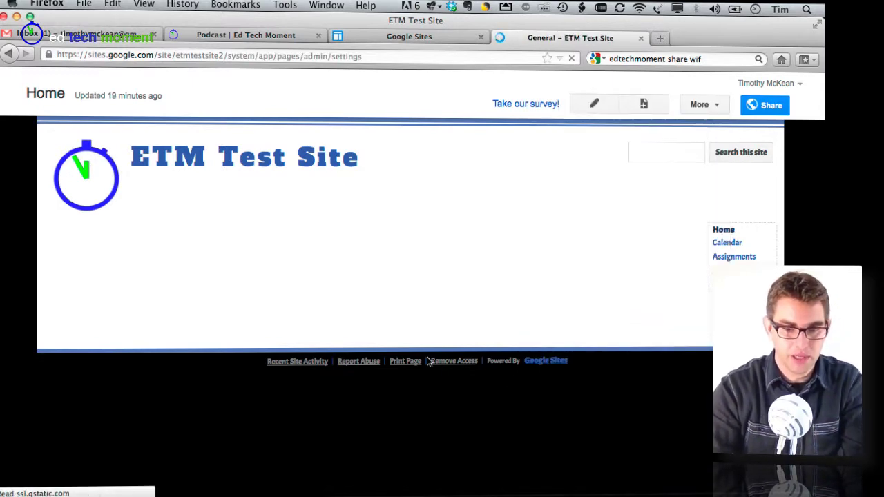
pyautogui.scroll(-2, 62, 429)
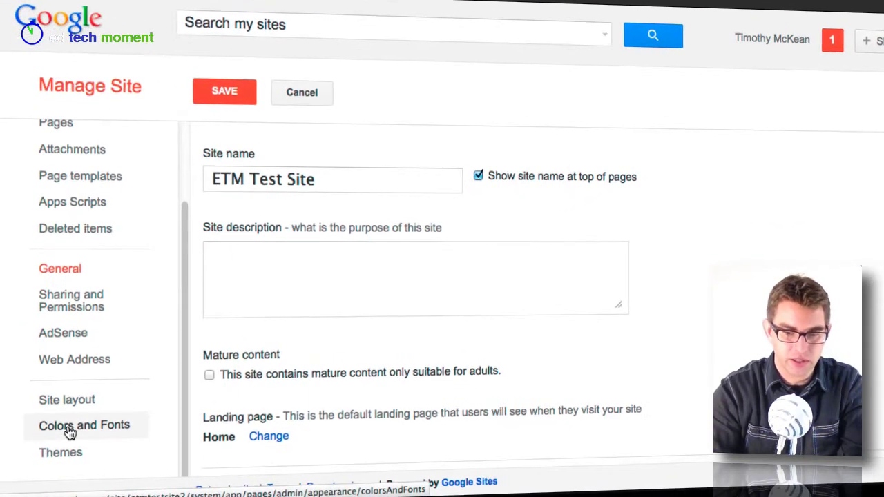
pyautogui.click(69, 432)
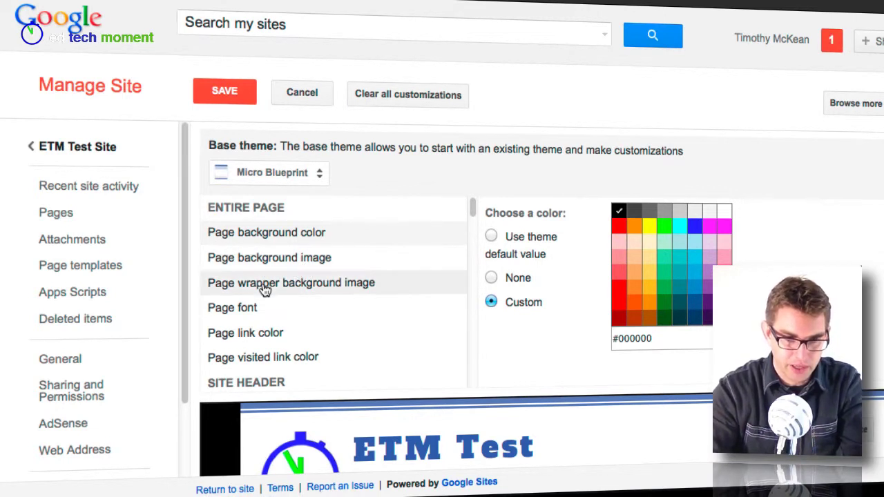
pyautogui.scroll(-1, 264, 291)
pyautogui.scroll(-3, 264, 290)
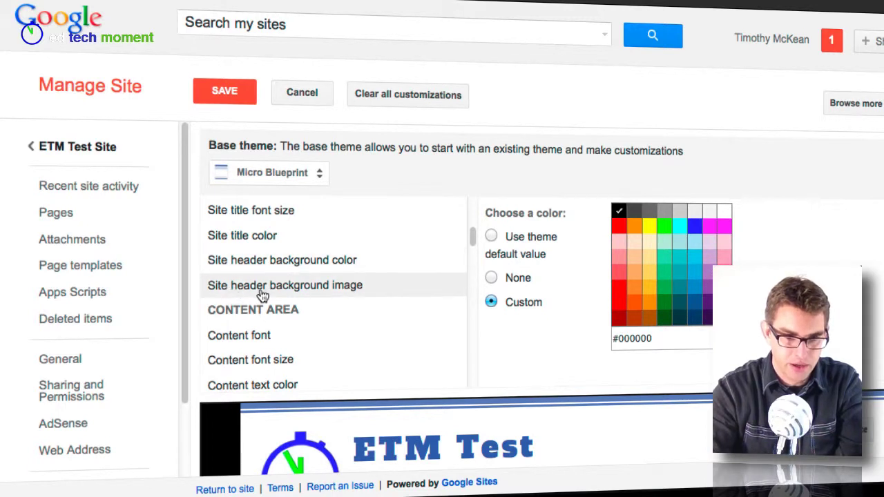
pyautogui.click(350, 288)
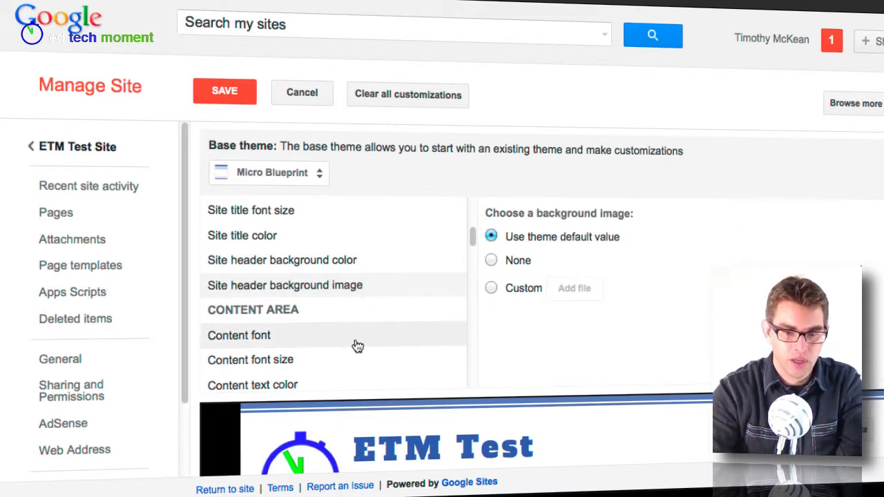
pyautogui.click(491, 289)
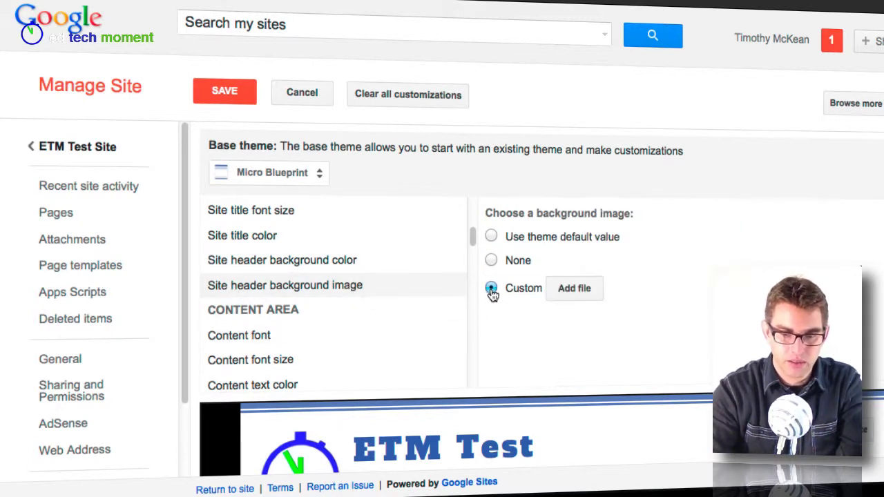
pyautogui.click(570, 291)
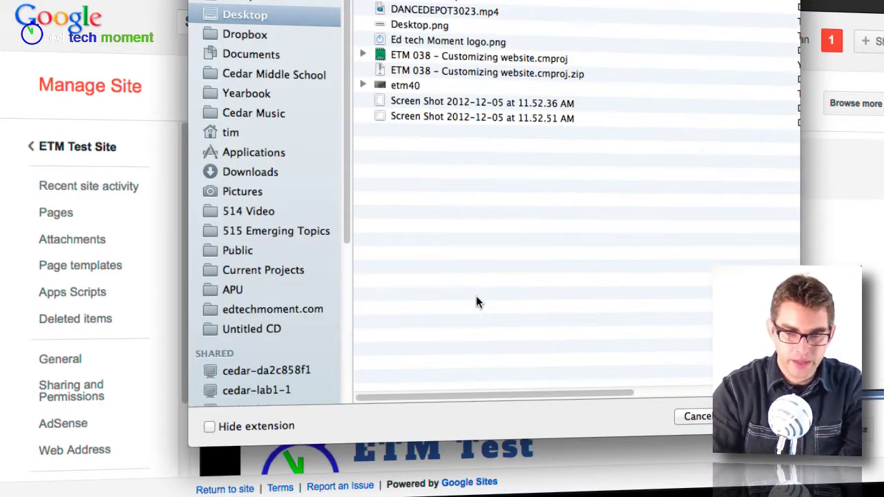
pyautogui.click(415, 26)
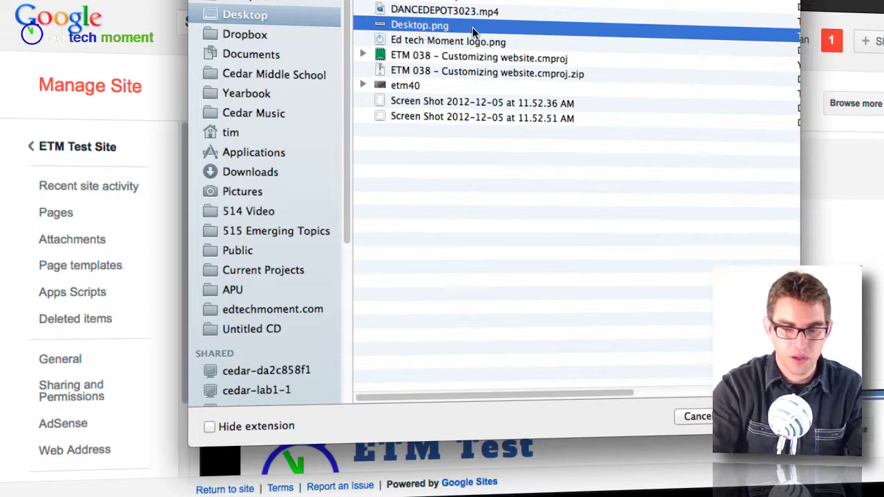
pyautogui.press('Return')
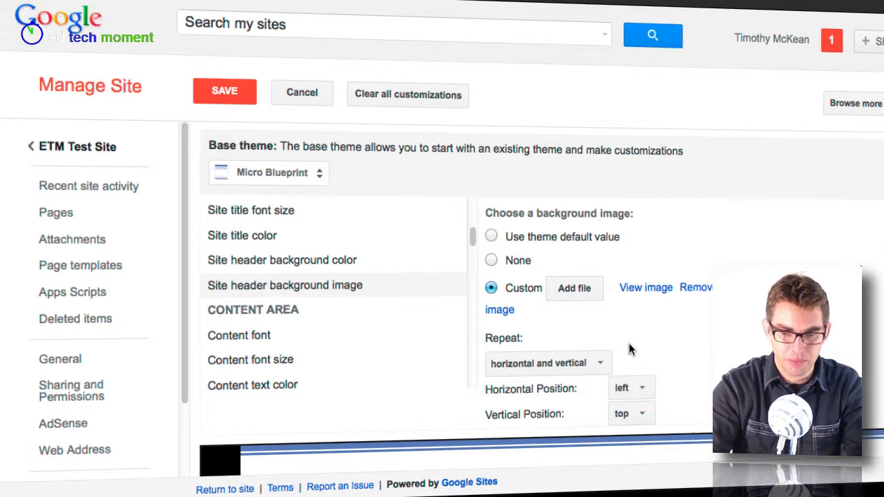
# Set the header background image's repeat to none, save the customization, and return to the site's home page.
pyautogui.scroll(-3, 644, 316)
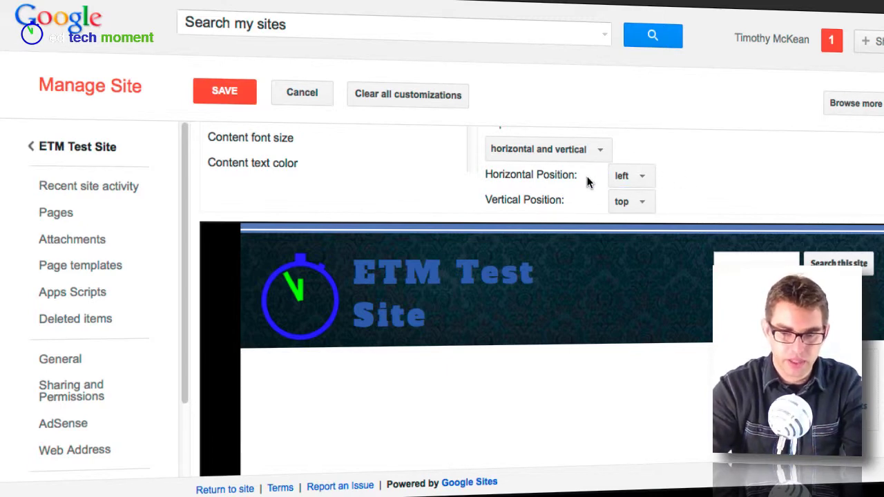
pyautogui.scroll(3, 697, 181)
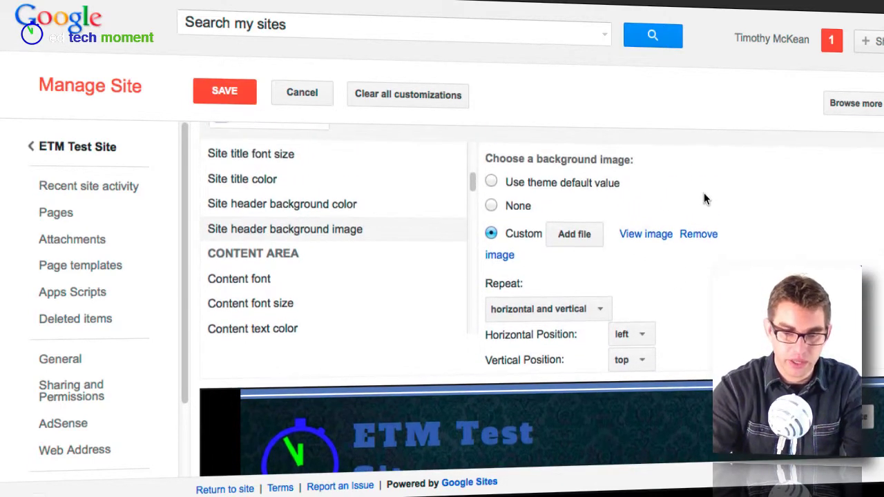
pyautogui.scroll(-2, 676, 228)
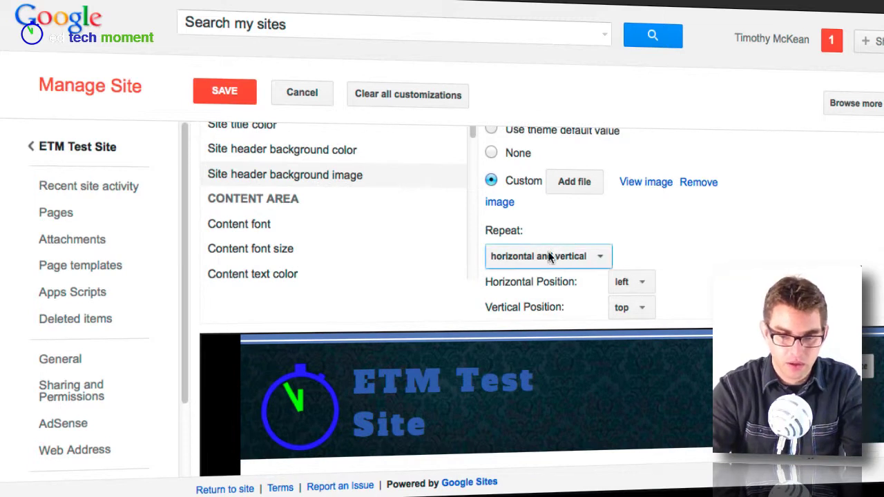
pyautogui.click(598, 258)
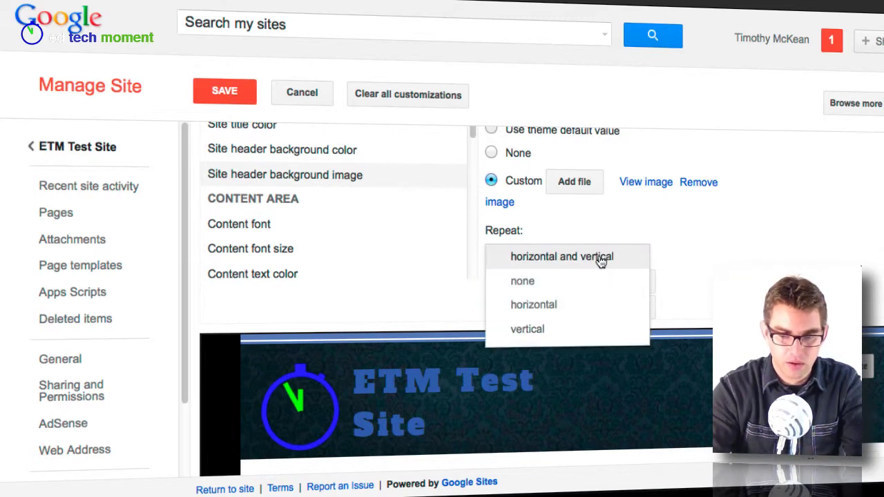
pyautogui.click(548, 274)
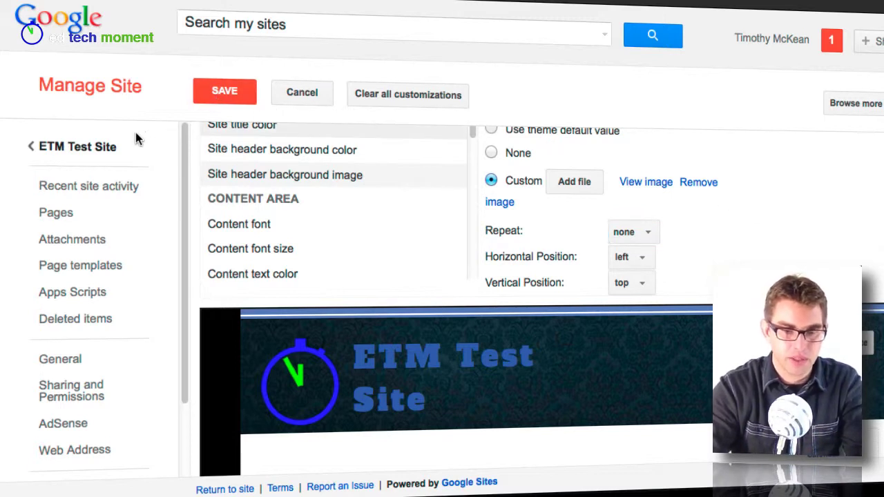
pyautogui.click(88, 150)
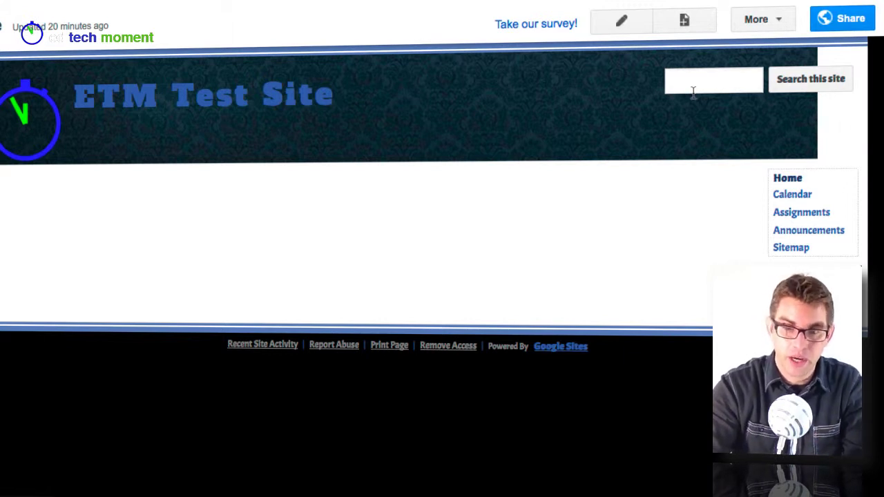
# Edit the site layout to use a custom site width of 1000px.
pyautogui.click(758, 20)
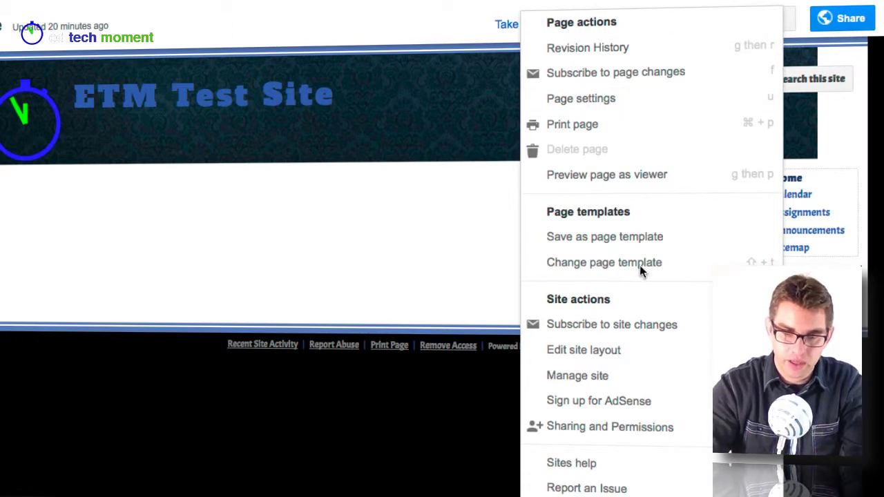
pyautogui.click(567, 351)
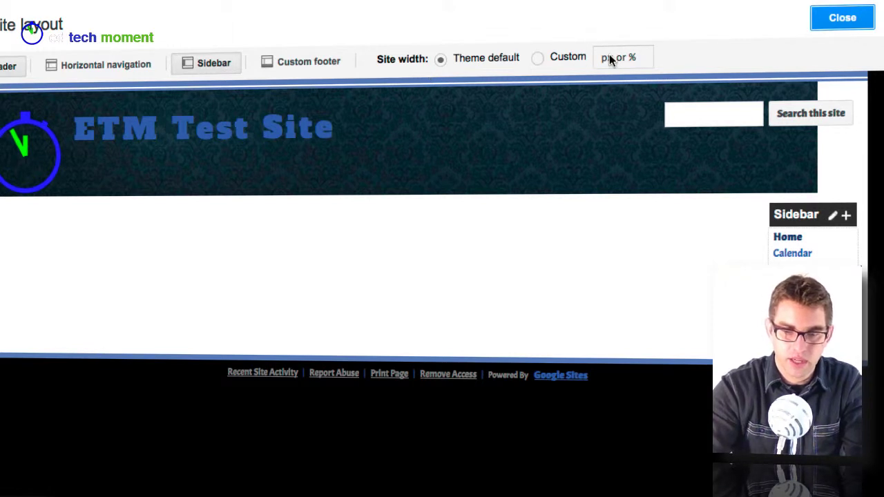
pyautogui.click(538, 59)
pyautogui.click(643, 60)
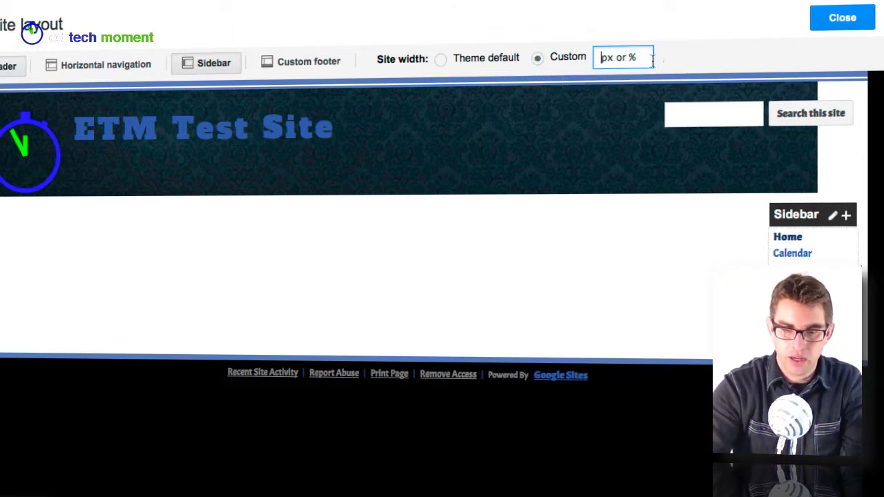
pyautogui.write('1000')
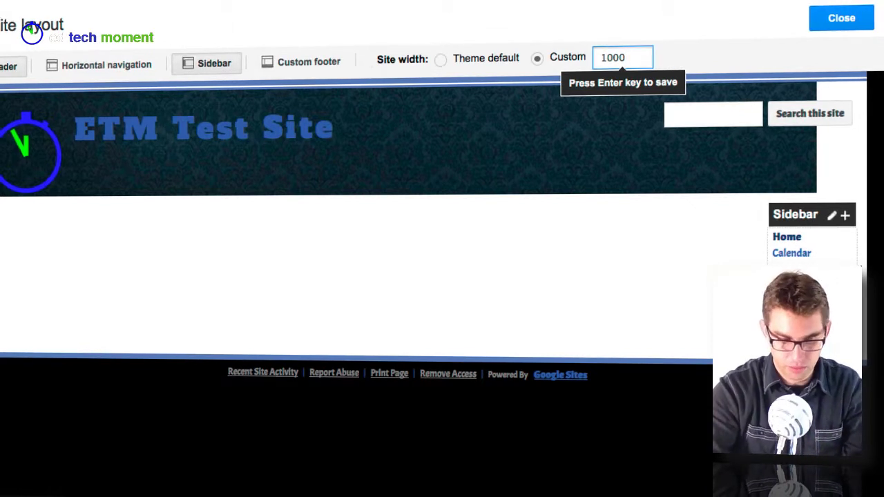
pyautogui.write('px')
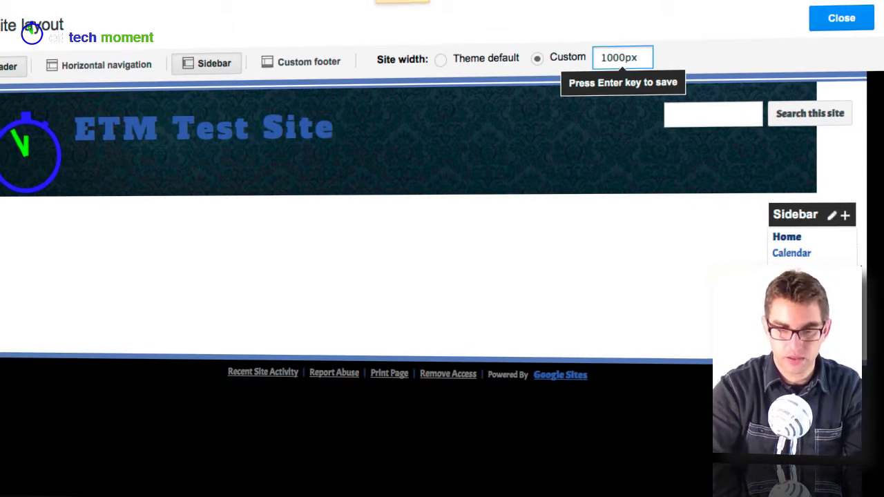
pyautogui.press('Return')
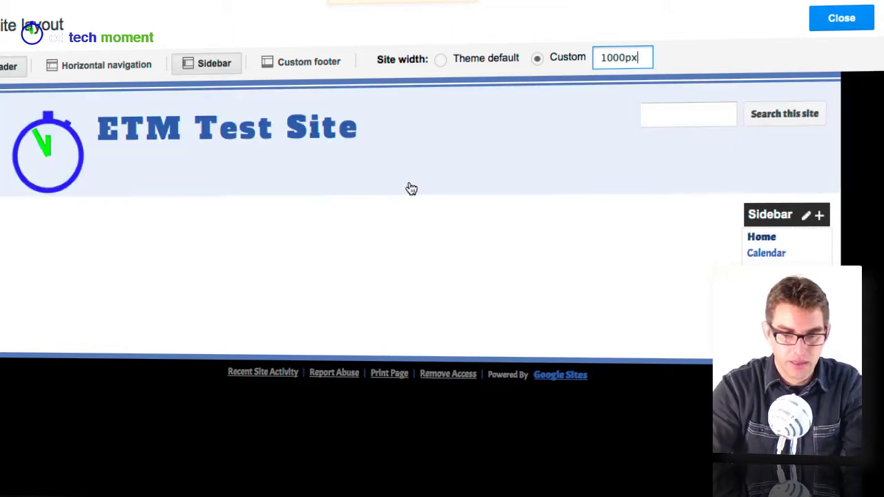
# Set the site header height to 150 pixels, apply it, and close the site layout editor.
pyautogui.click(376, 160)
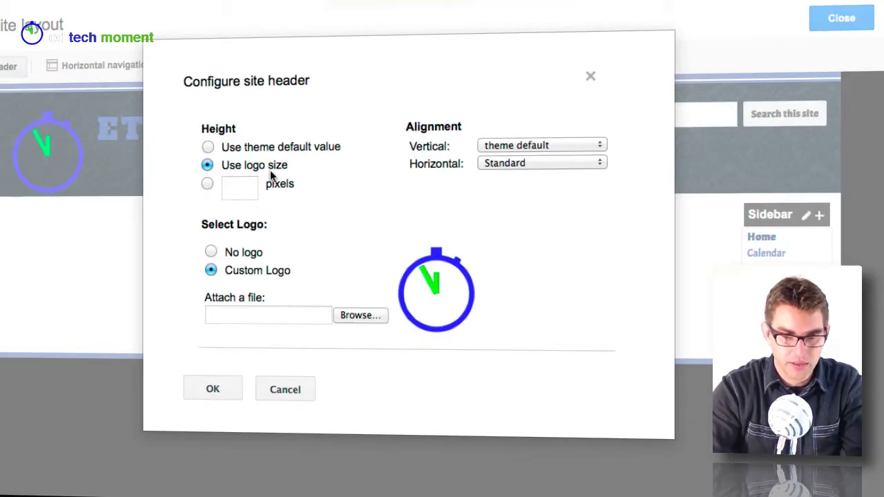
pyautogui.click(207, 185)
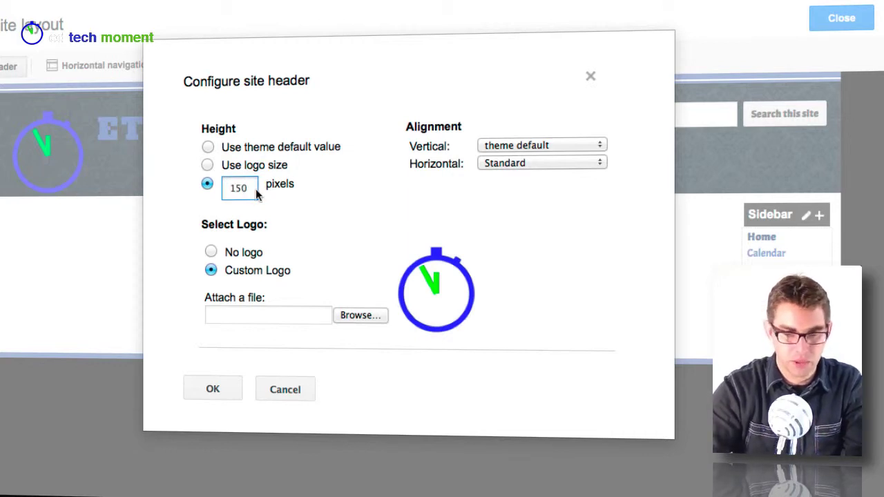
pyautogui.click(231, 381)
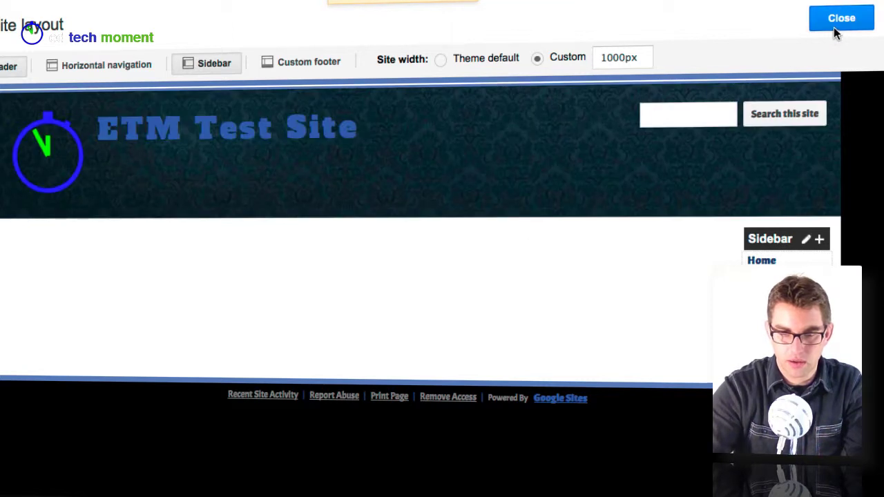
pyautogui.click(834, 25)
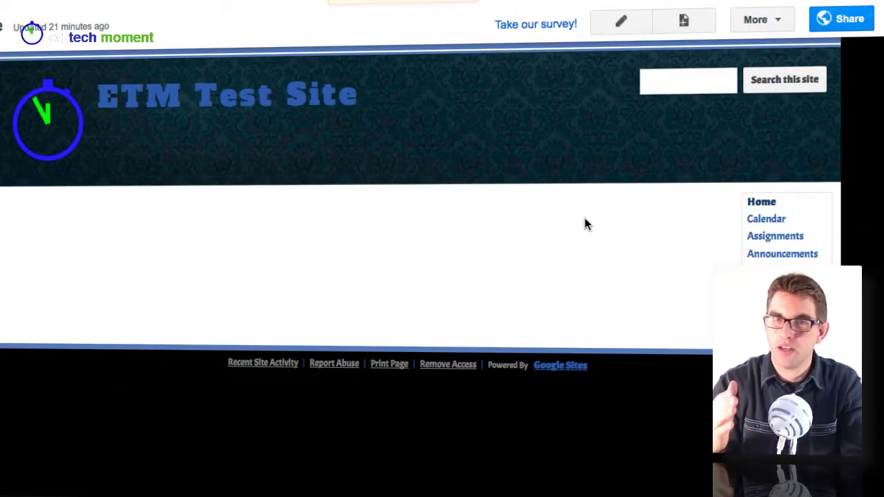